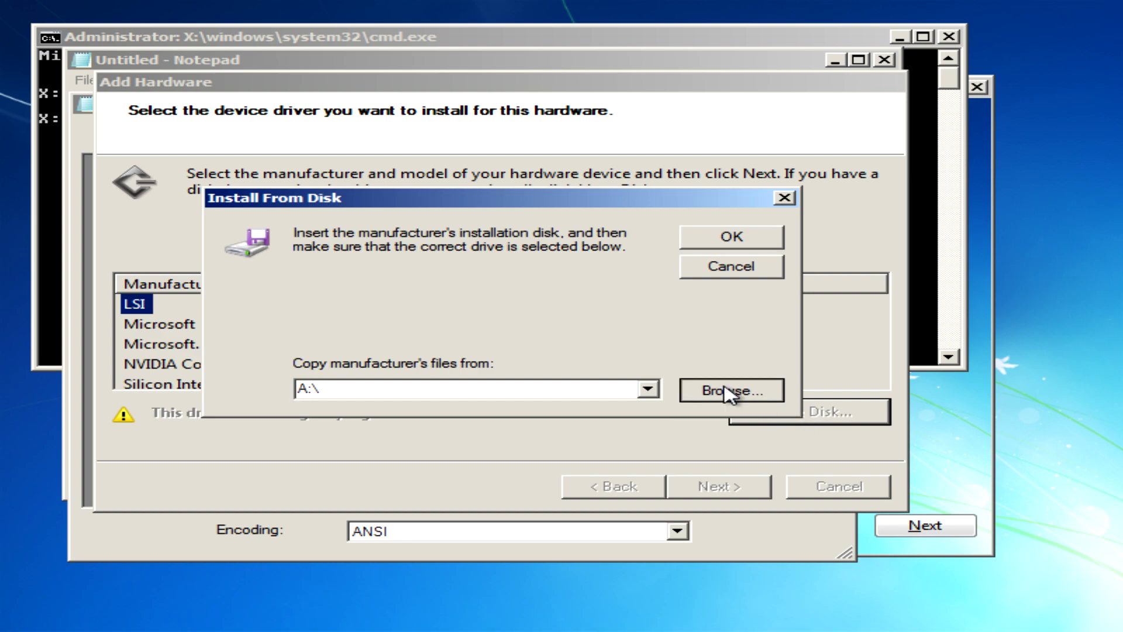
Step: Install the FiraDisk Virtual Disk Enumerator driver using firadisk.inf from the amd64 folder on the C: drive
{"action": "double_click", "coordinate": [307, 394]}
{"action": "double_click", "coordinate": [329, 326]}
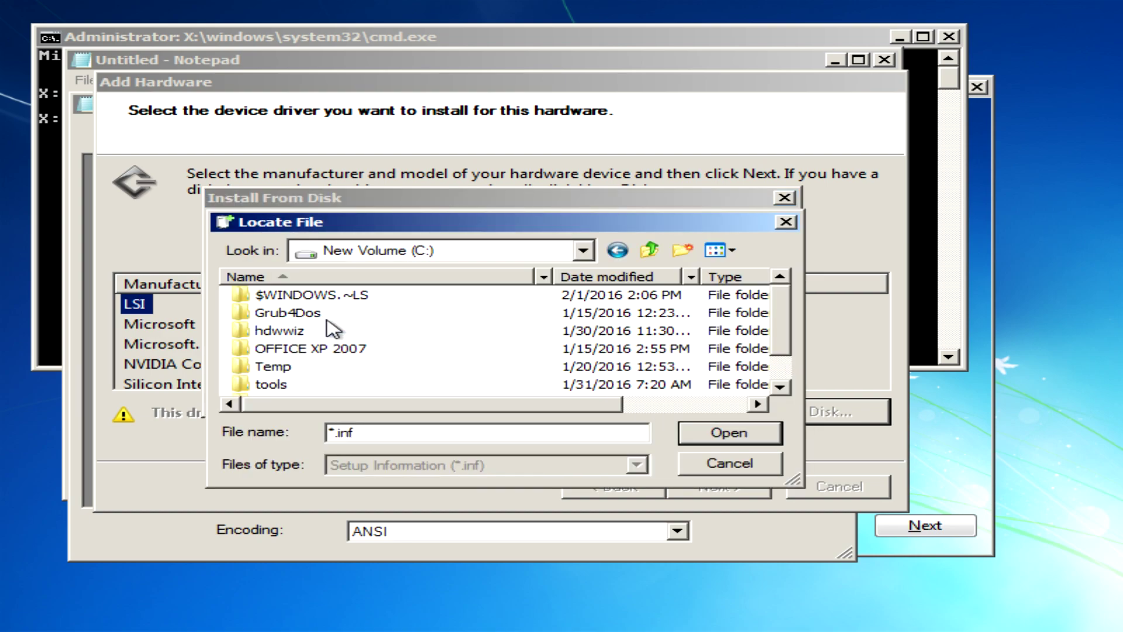
{"action": "scroll", "coordinate": [791, 305], "scroll_direction": "down", "scroll_amount": 1}
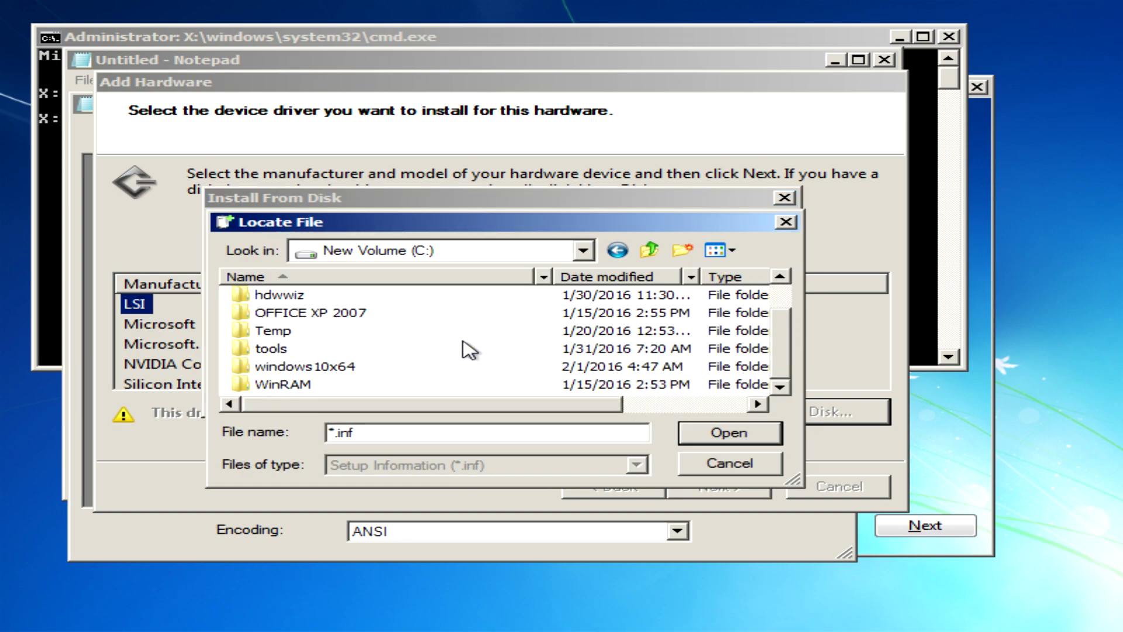
{"action": "double_click", "coordinate": [270, 393]}
{"action": "double_click", "coordinate": [277, 299]}
{"action": "double_click", "coordinate": [276, 298]}
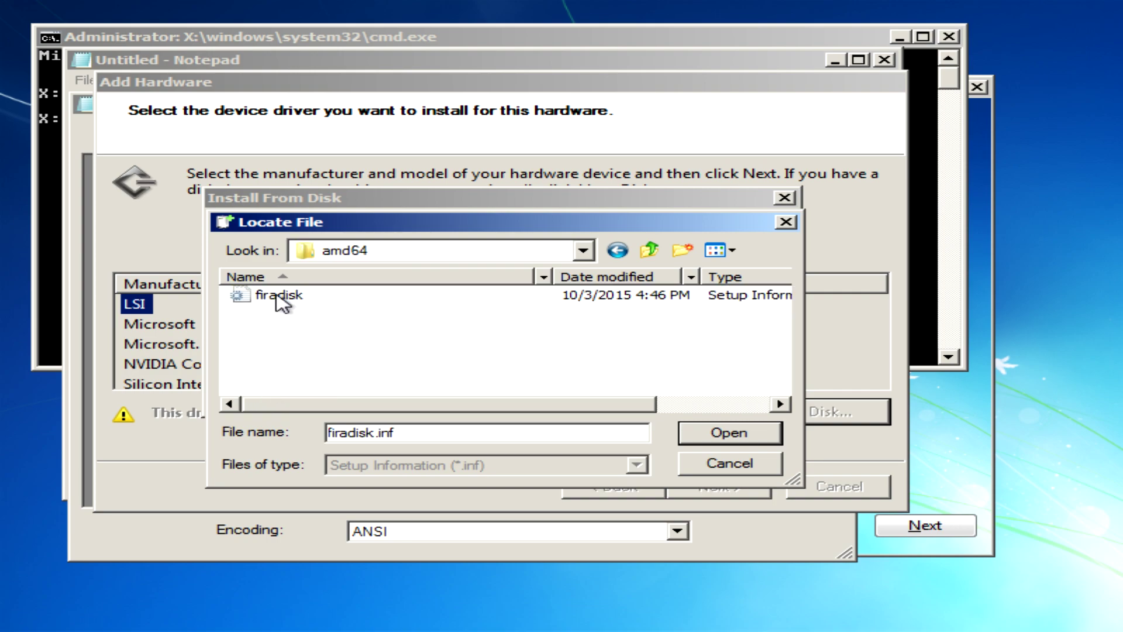
{"action": "double_click", "coordinate": [276, 299]}
{"action": "left_click", "coordinate": [690, 241]}
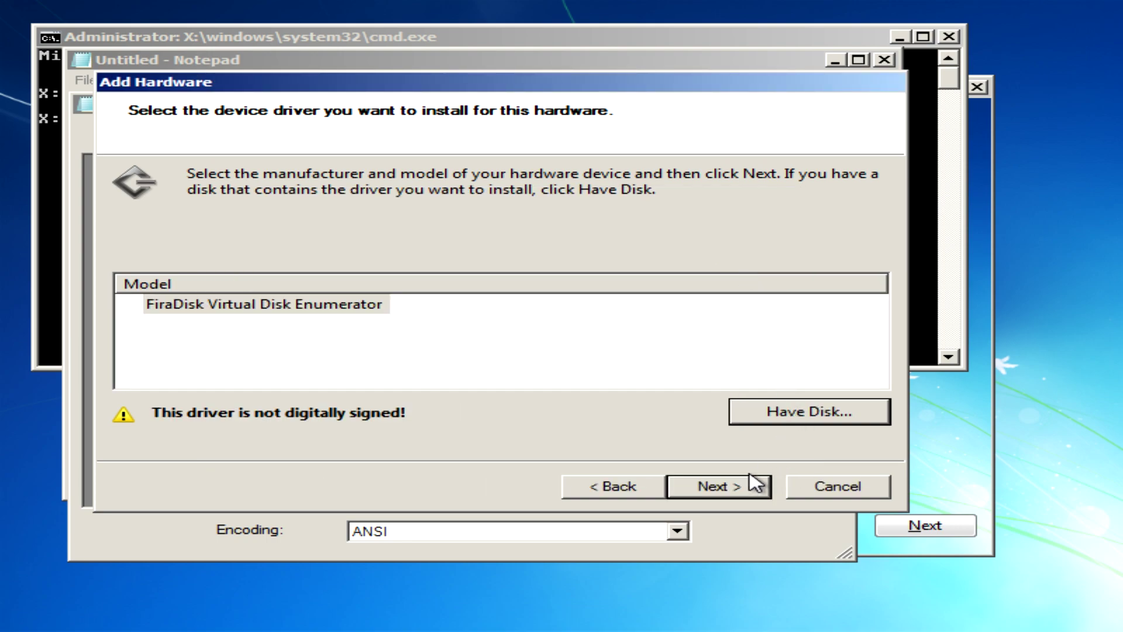
{"action": "left_click", "coordinate": [728, 488]}
{"action": "left_click", "coordinate": [729, 490]}
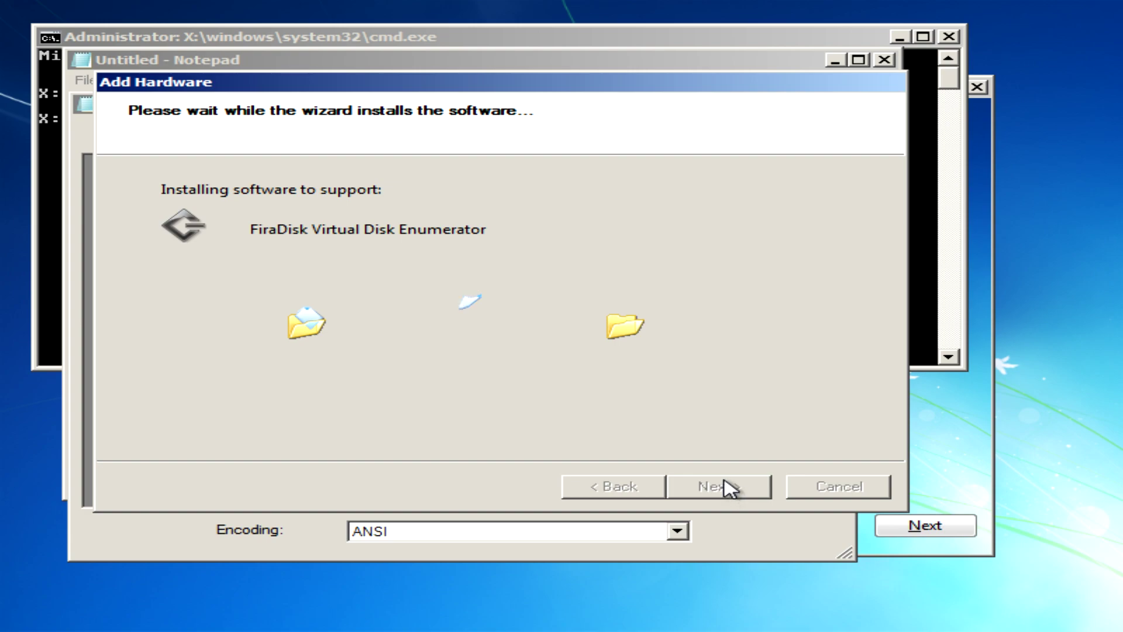
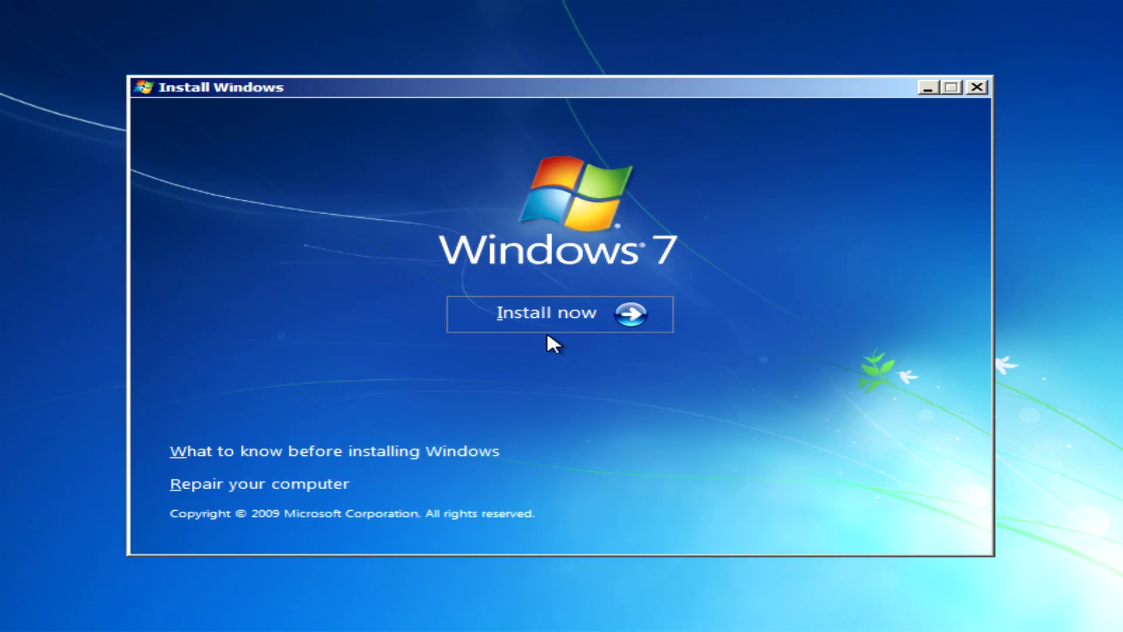
Step: Start the Windows 7 setup, accept the license terms and choose the custom installation to reach the disk selection
{"action": "left_click", "coordinate": [550, 328]}
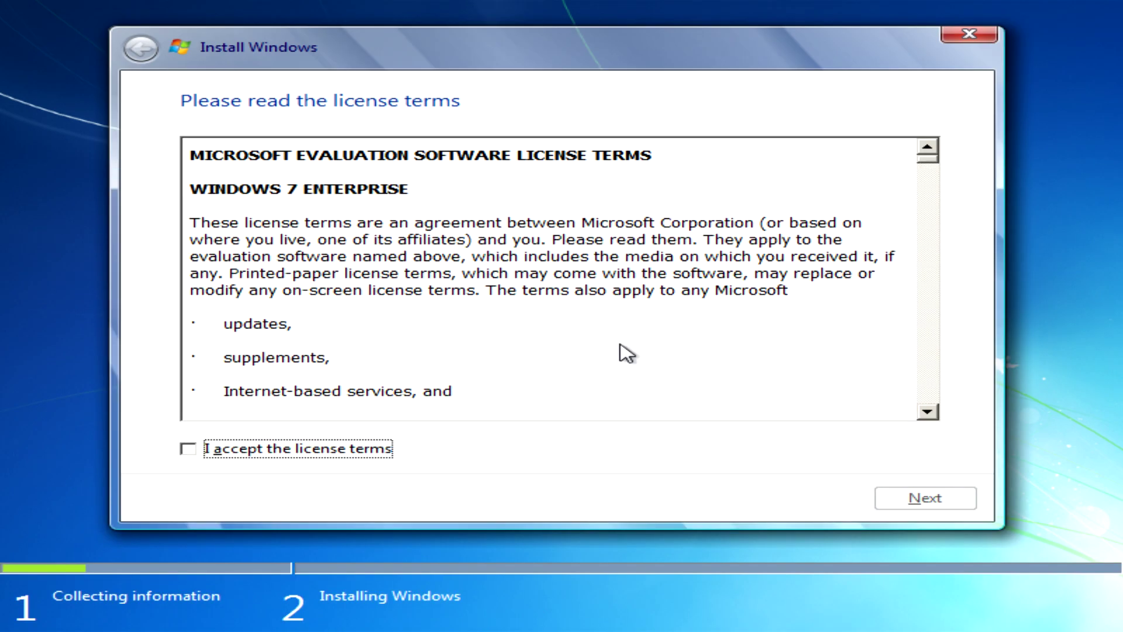
{"action": "left_click", "coordinate": [185, 449]}
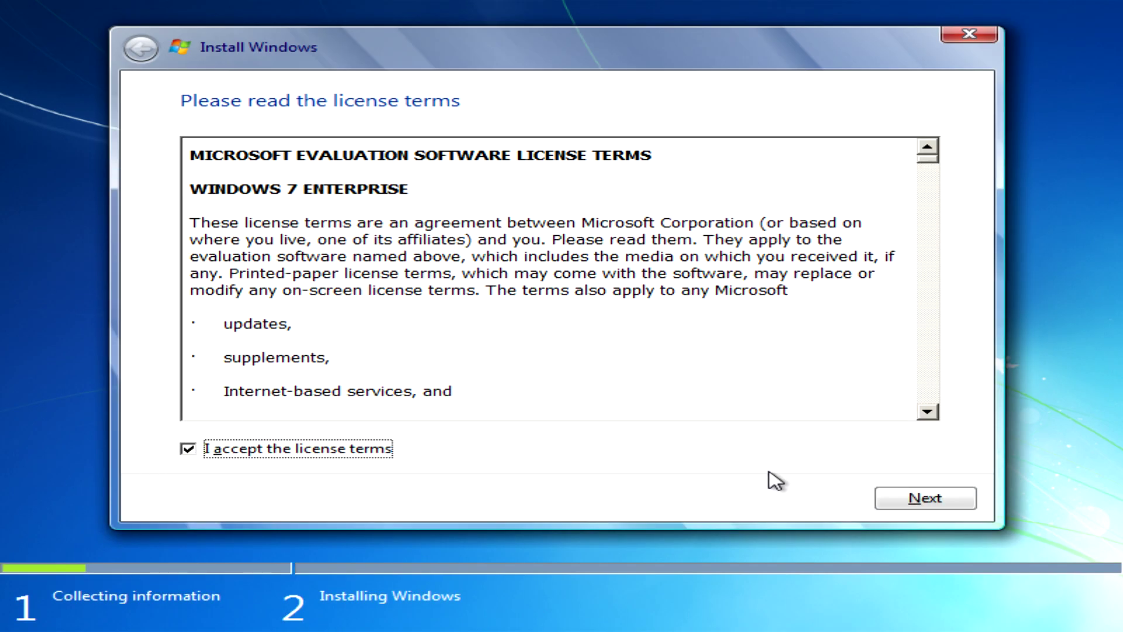
{"action": "left_click", "coordinate": [951, 496]}
{"action": "left_click", "coordinate": [369, 325]}
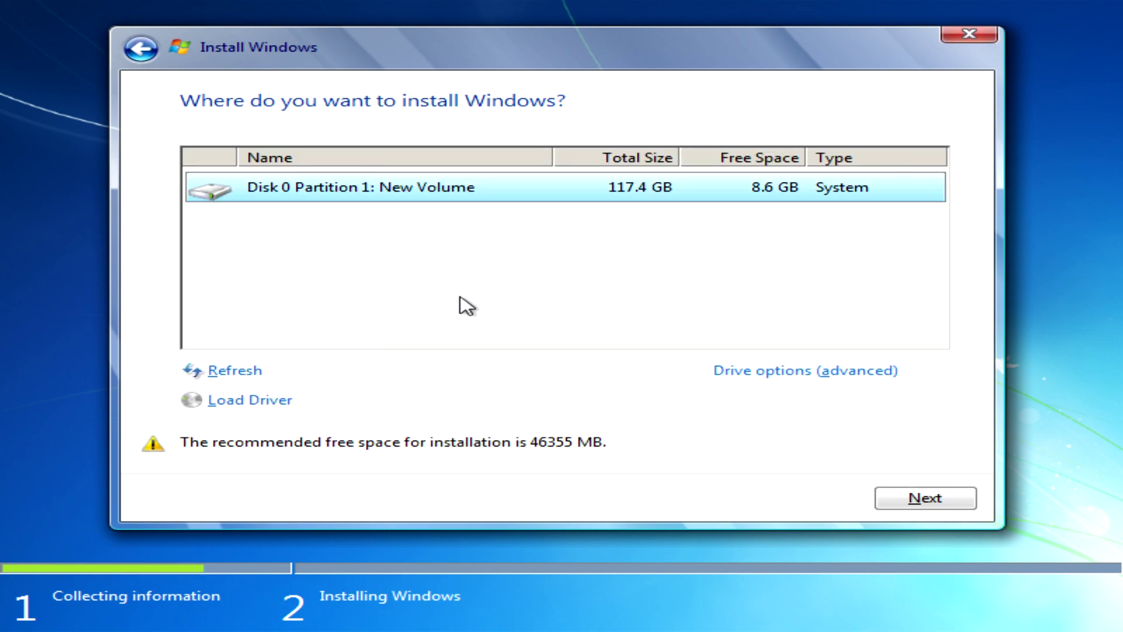
Step: Open a command prompt over the setup and select the virtual disk file c:\w12.vhd in diskpart
{"action": "key", "text": "shift+F10"}
{"action": "type", "text": "diskpart"}
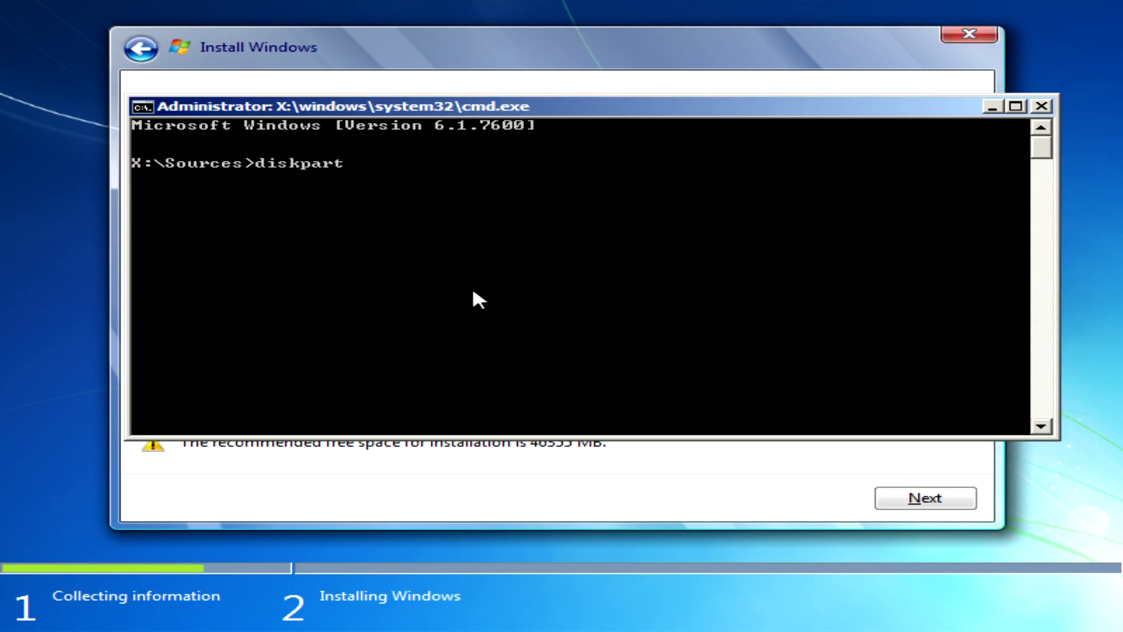
{"action": "key", "text": "Return"}
{"action": "type", "text": "select vdisk file"}
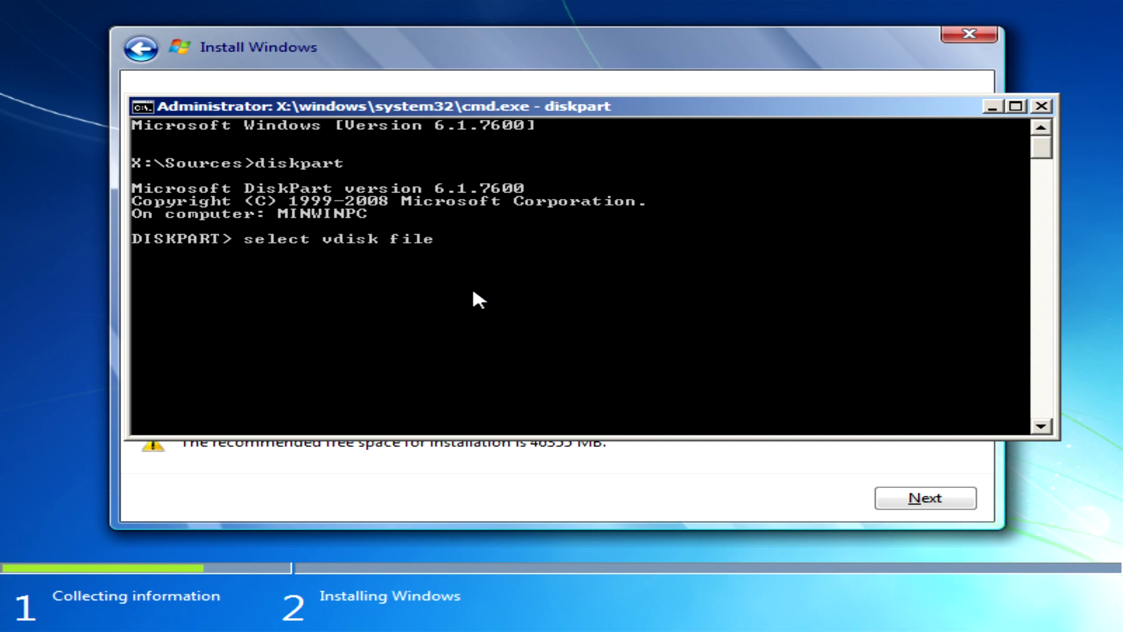
{"action": "type", "text": "=\"c:\\w12.vhd\""}
{"action": "key", "text": "Return"}
Step: Attach the selected virtual disk with attach vdisk, close the command prompt and refresh the setup's disk list
{"action": "type", "text": "attach vdisk"}
{"action": "key", "text": "BackSpace"}
{"action": "type", "text": "isk"}
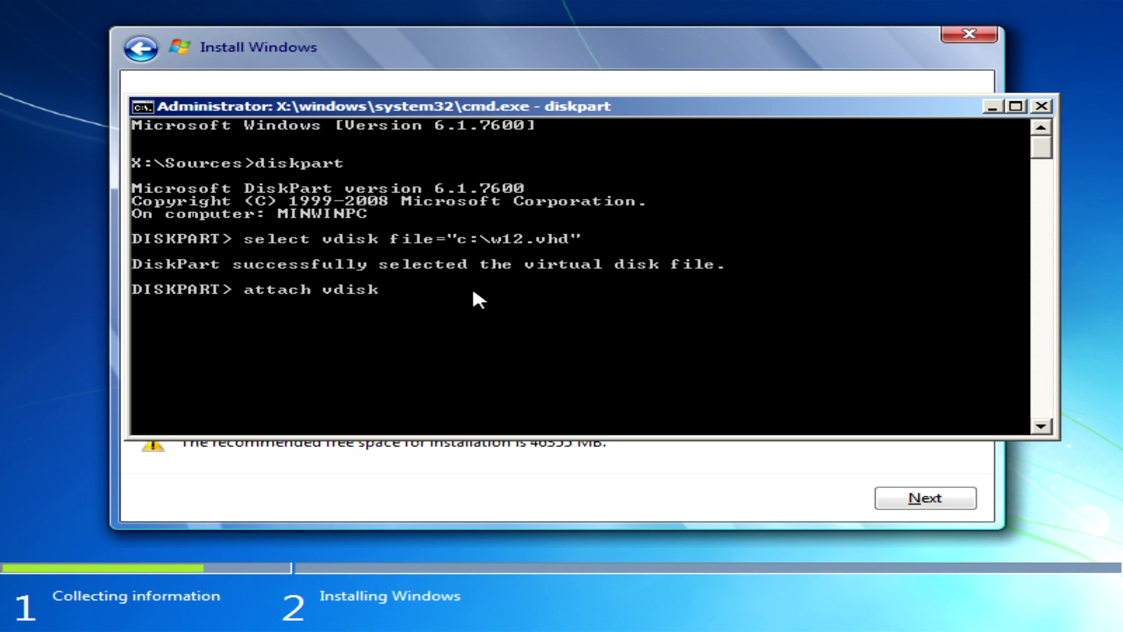
{"action": "key", "text": "Return"}
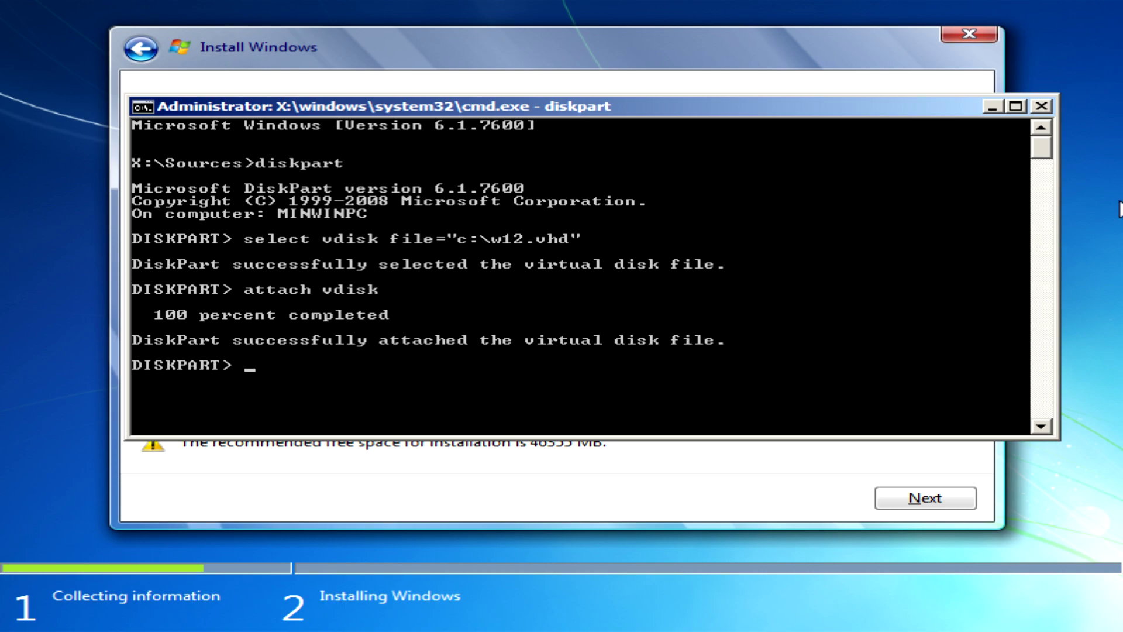
{"action": "left_click", "coordinate": [1041, 106]}
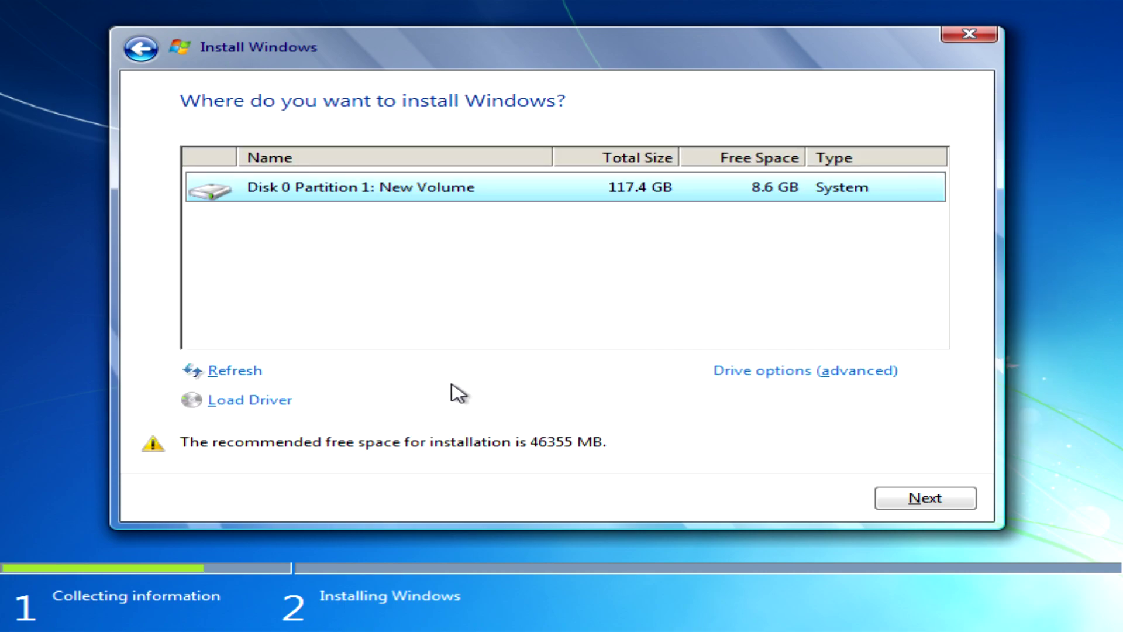
{"action": "left_click", "coordinate": [224, 378]}
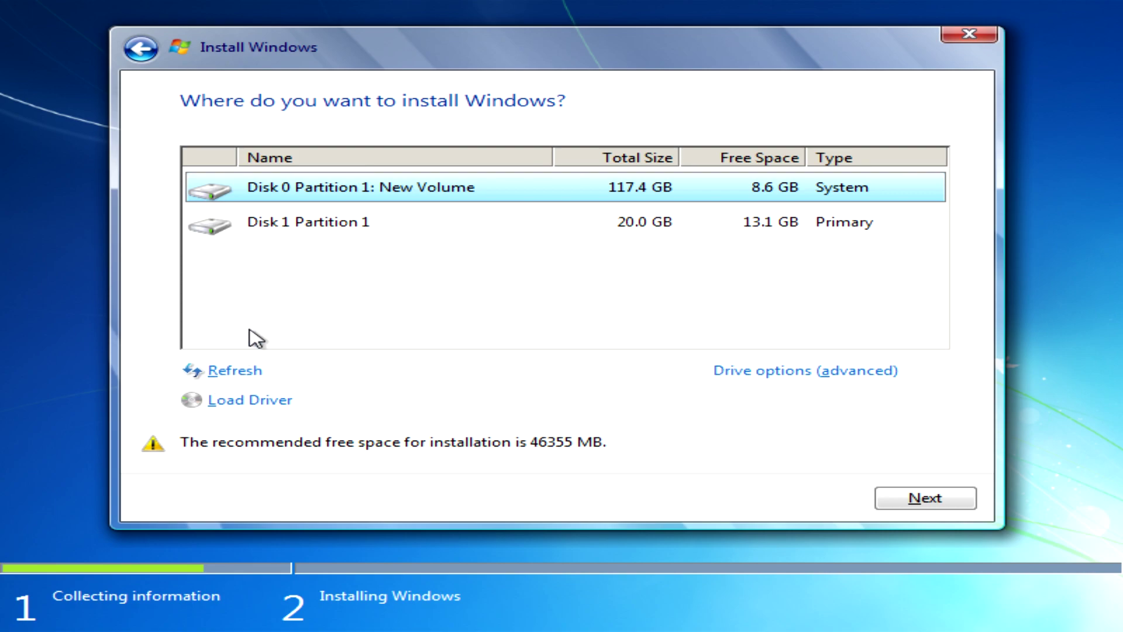
Step: Delete Disk 1 Partition 1 and start installing Windows on the Disk 1 unallocated space
{"action": "left_click", "coordinate": [314, 222]}
{"action": "left_click", "coordinate": [854, 372]}
{"action": "left_click", "coordinate": [428, 371]}
{"action": "left_click", "coordinate": [754, 402]}
{"action": "left_click", "coordinate": [352, 237]}
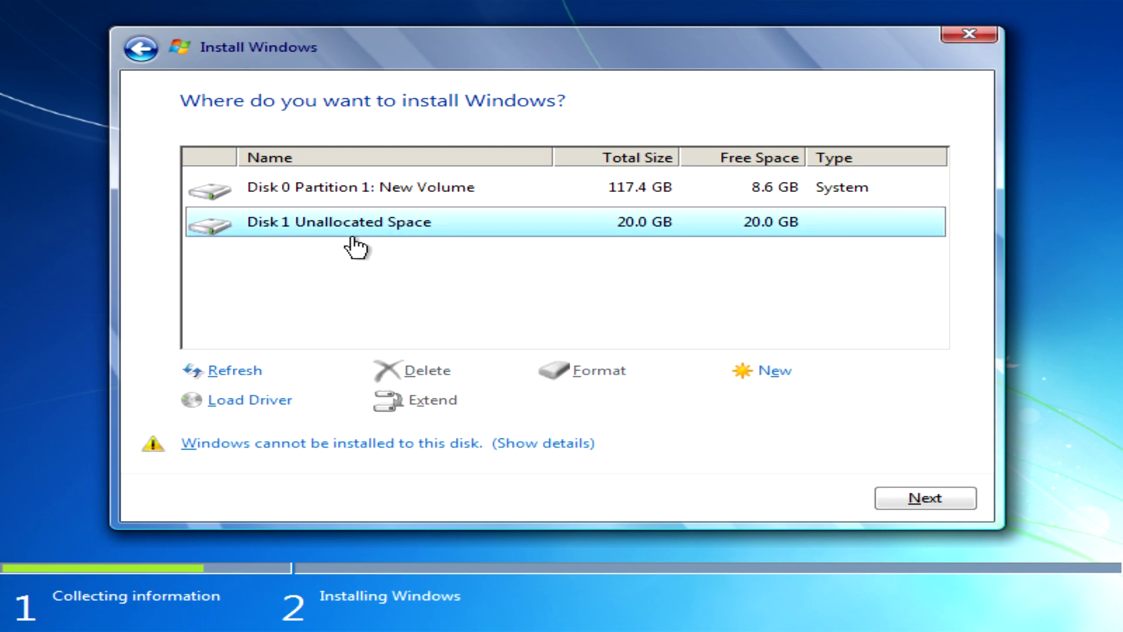
{"action": "left_click", "coordinate": [915, 498]}
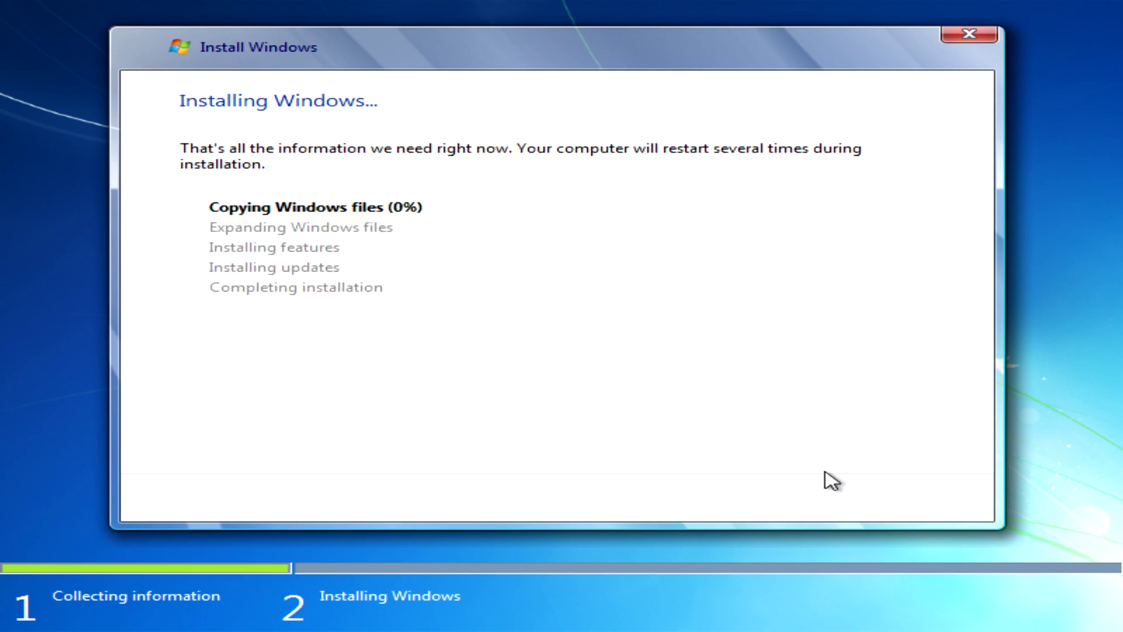